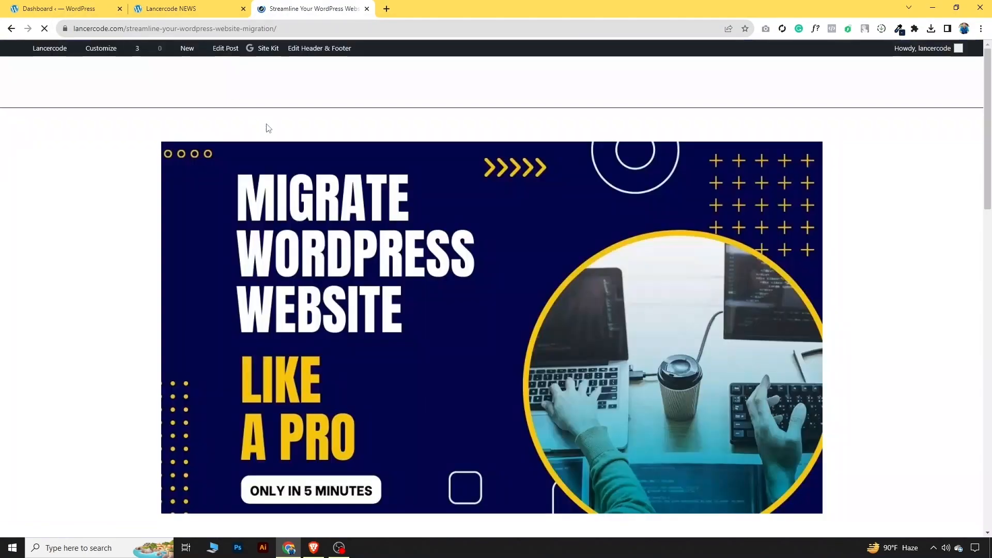
Step: Download all-in-one-wp-migration-6.77.zip through the article's video source download link, and select the file on the desktop
scroll(364, 234, "down", 10)
scroll(369, 234, "down", 4)
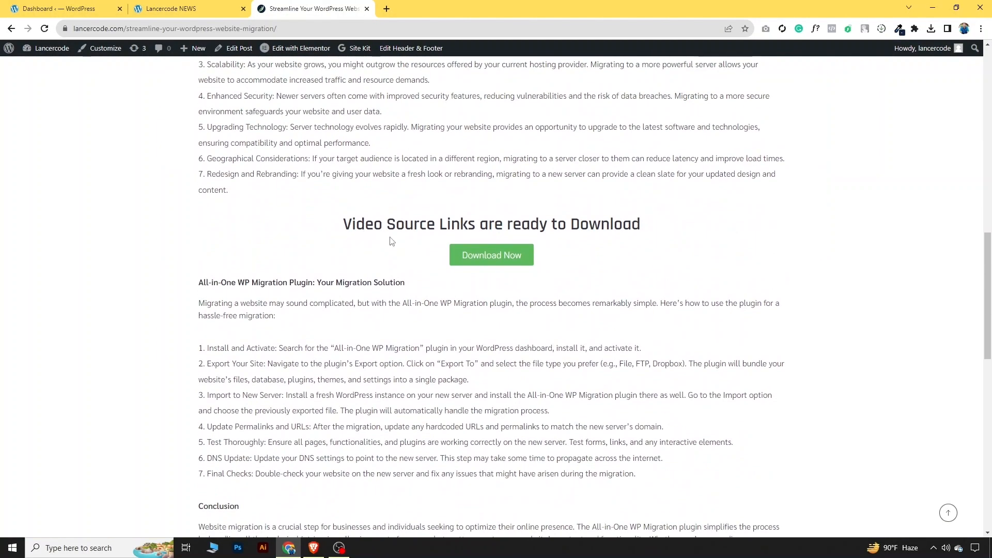
left_click(495, 262)
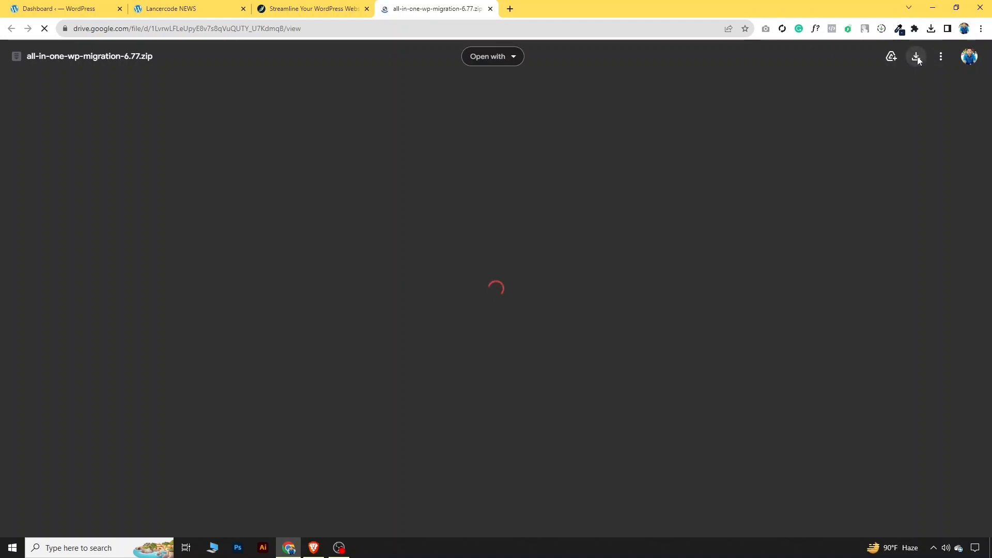
left_click(917, 58)
left_click(613, 9)
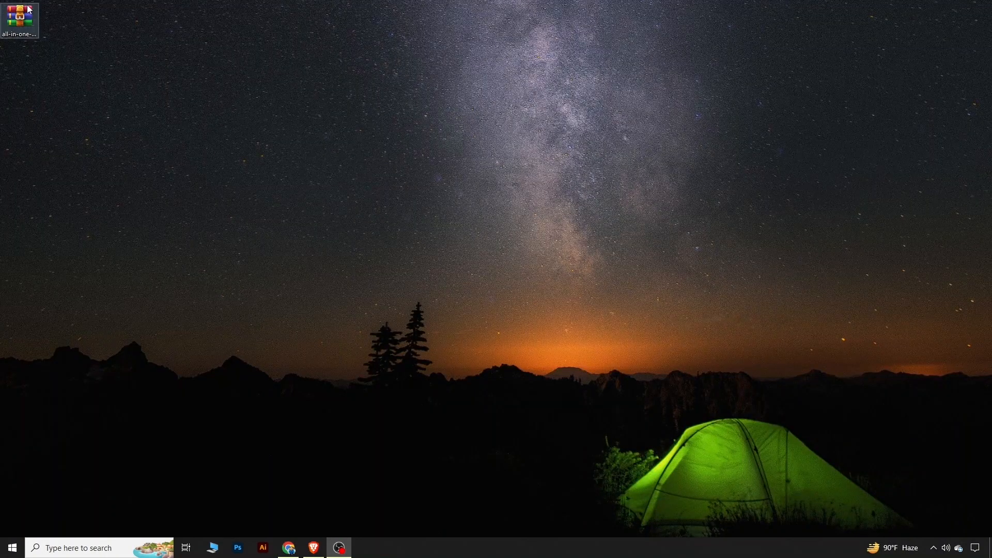
left_click(31, 20)
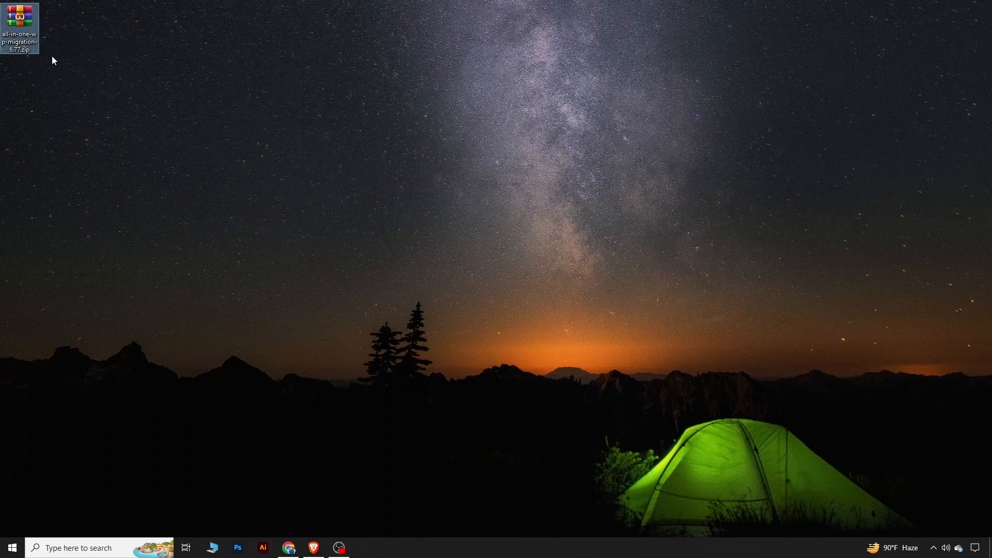
Step: Return to the browser and open the plugin upload form in the dev-ourdemosite WordPress dashboard
left_click(290, 546)
left_click(44, 9)
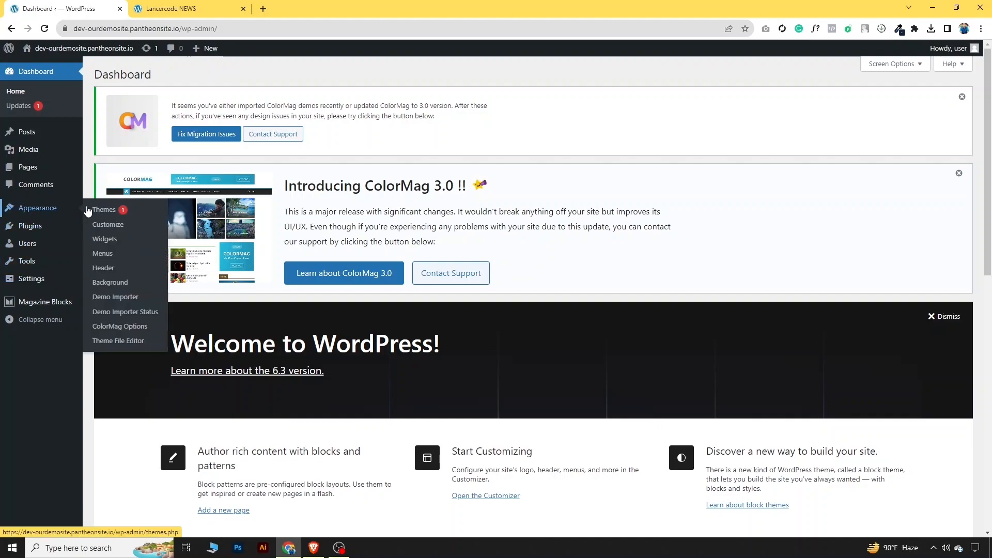
left_click(36, 227)
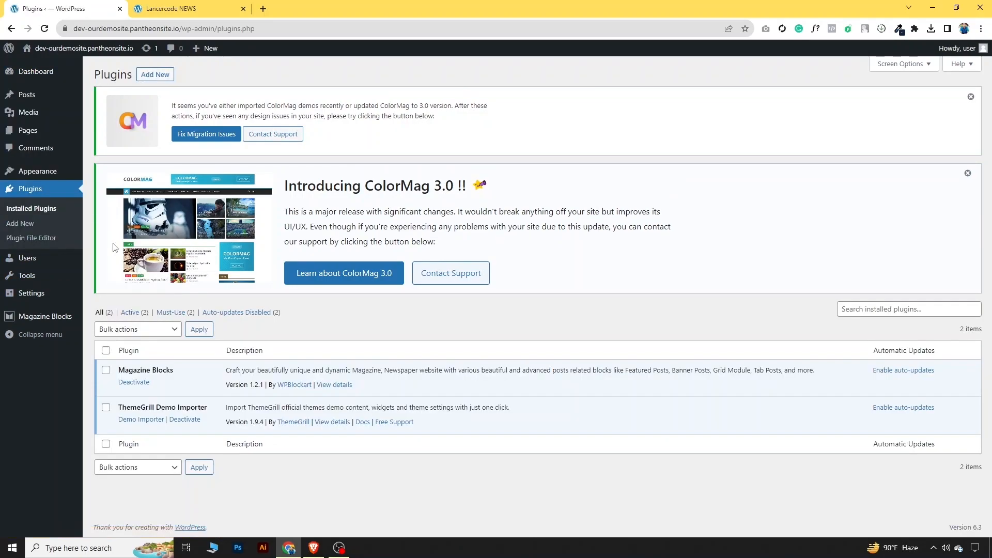
left_click(154, 75)
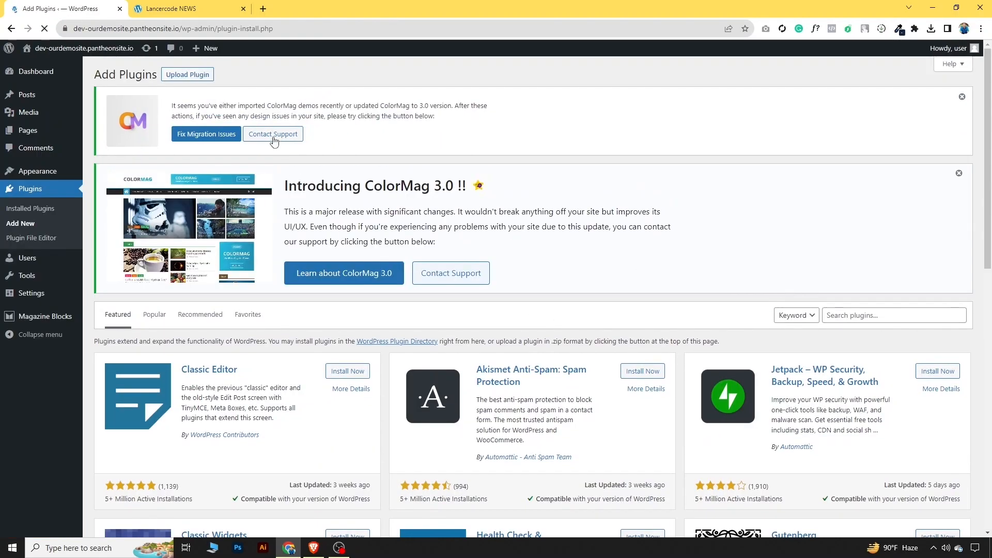
left_click(188, 74)
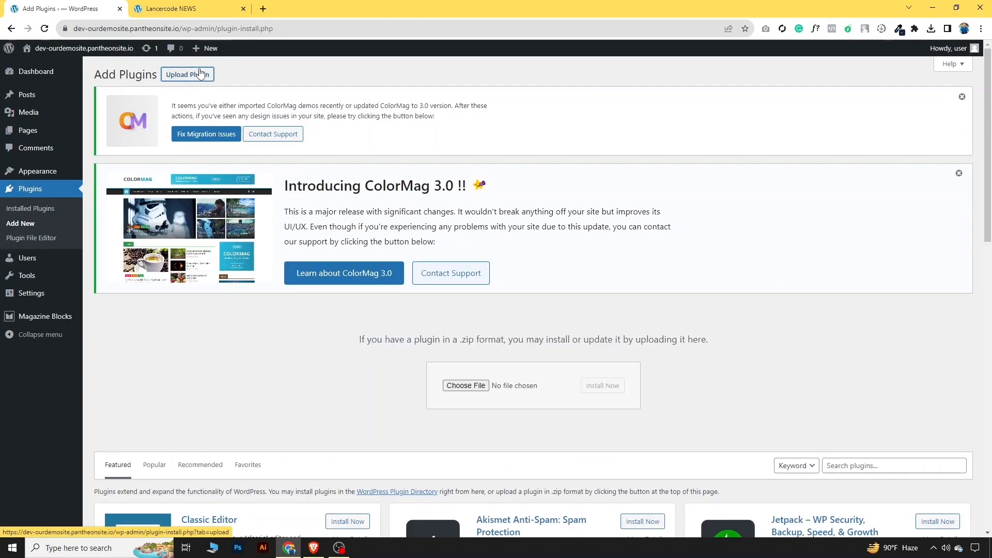
Step: Upload all-in-one-wp-migration-6.77.zip from the desktop to the demo site, install it and activate the plugin
left_click(466, 385)
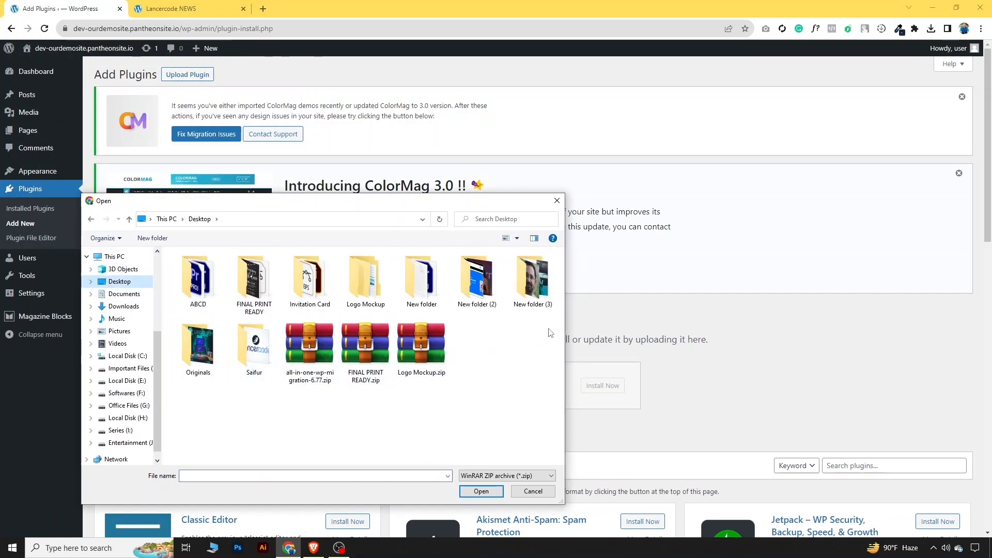
left_click(326, 354)
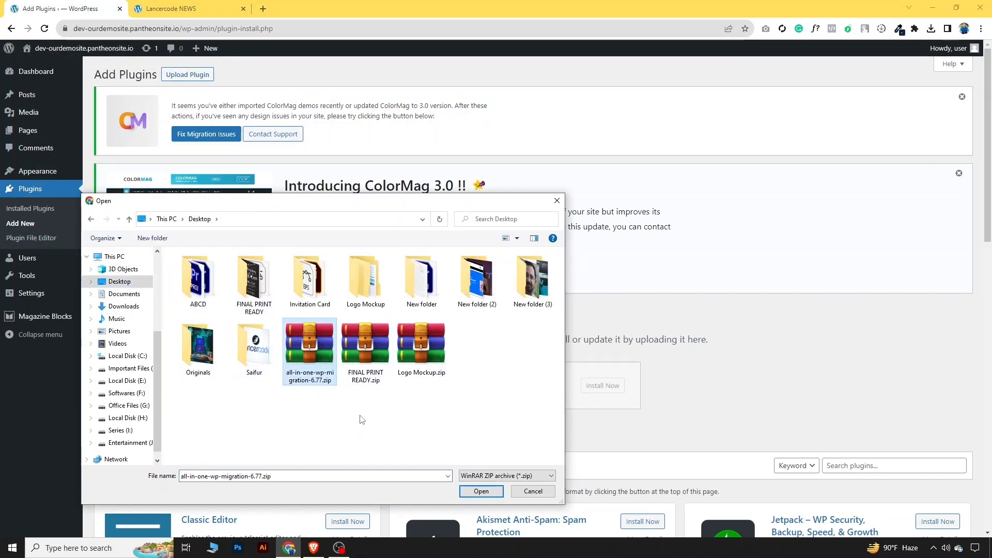
left_click(481, 491)
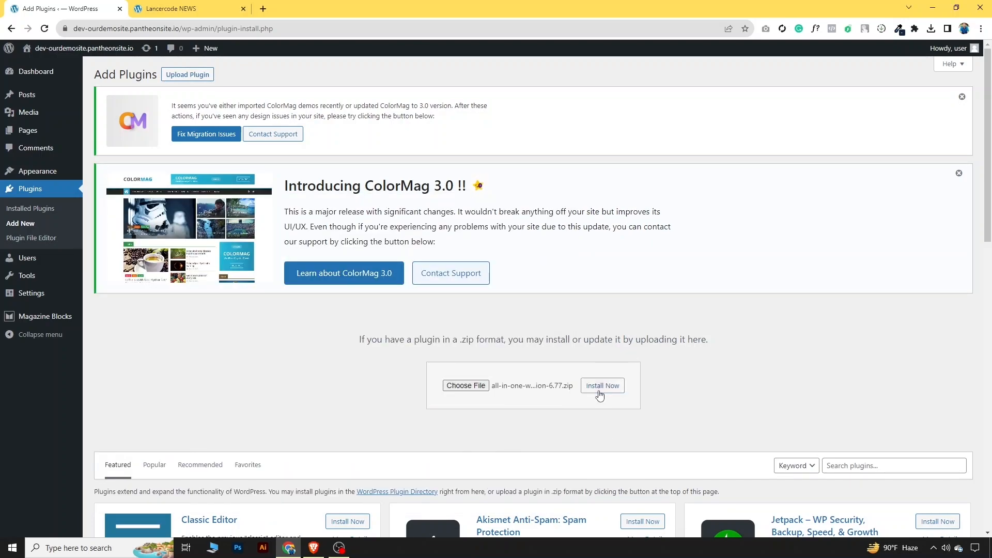
left_click(600, 395)
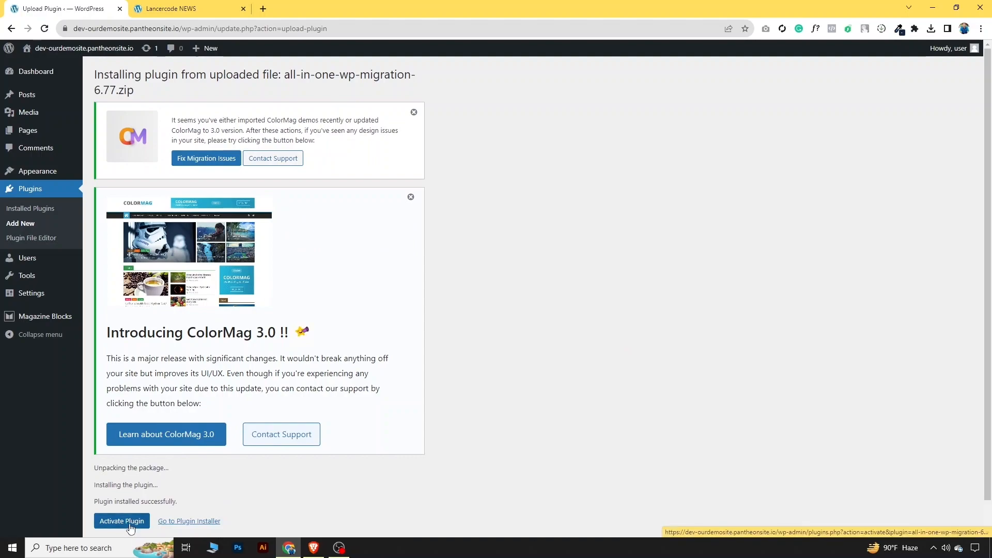
left_click(130, 525)
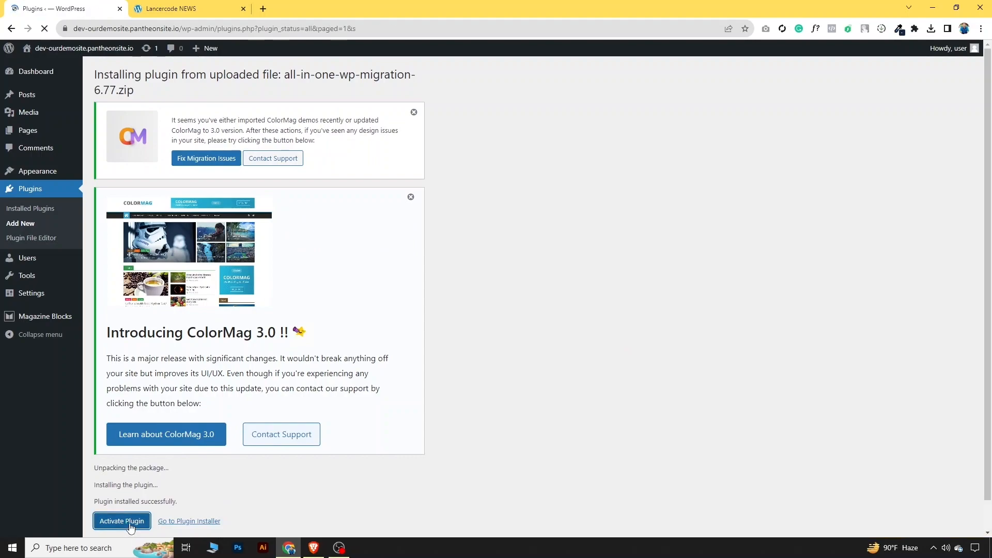
scroll(282, 359, "down", 2)
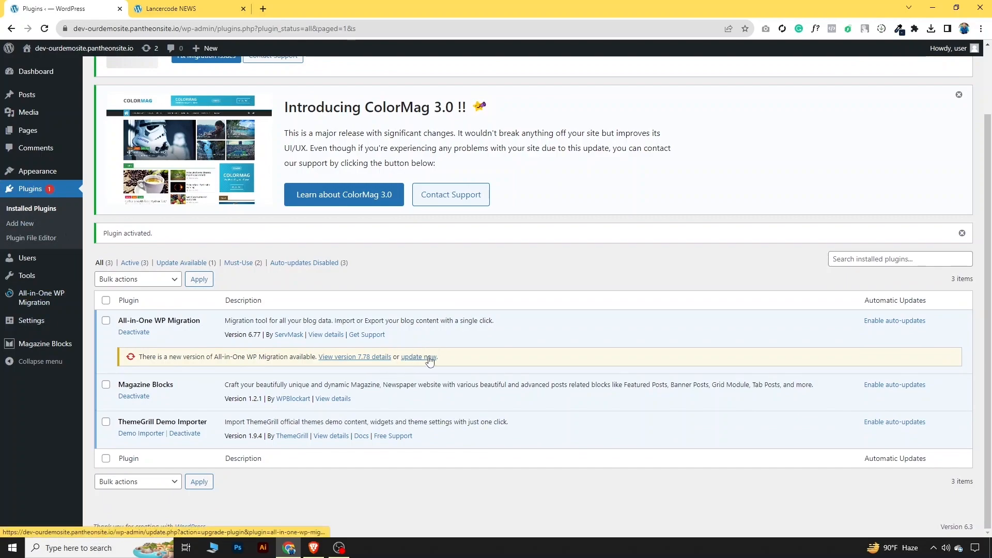
Step: Export the demo site to a file with All-in-One WP Migration, download the backup and check the download's progress
mouse_move(42, 298)
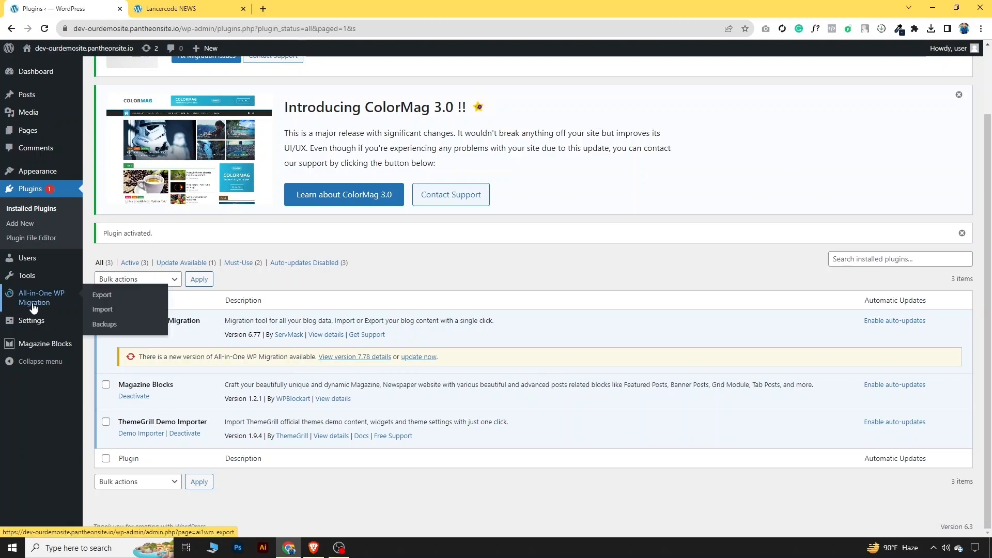
left_click(101, 299)
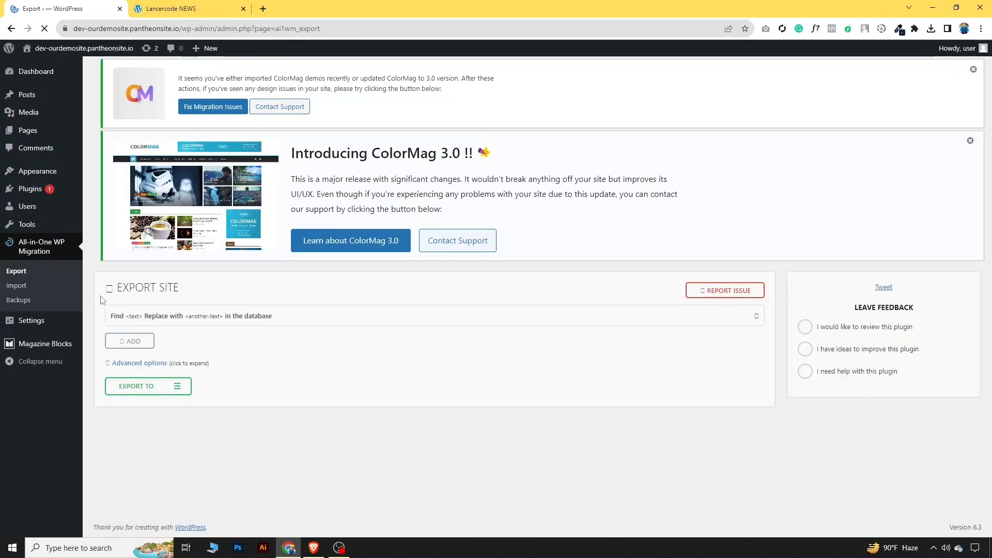
left_click(178, 393)
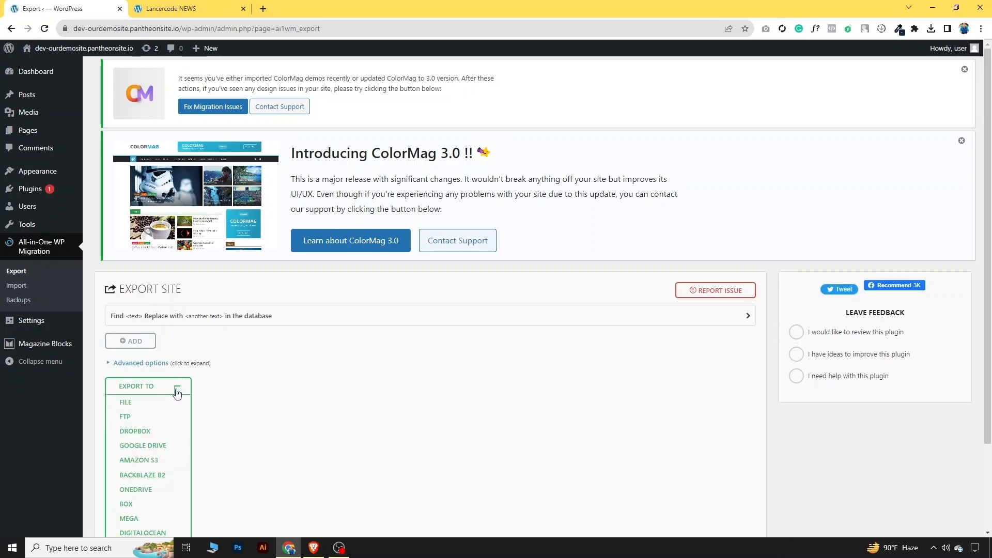
scroll(237, 401, "down", 2)
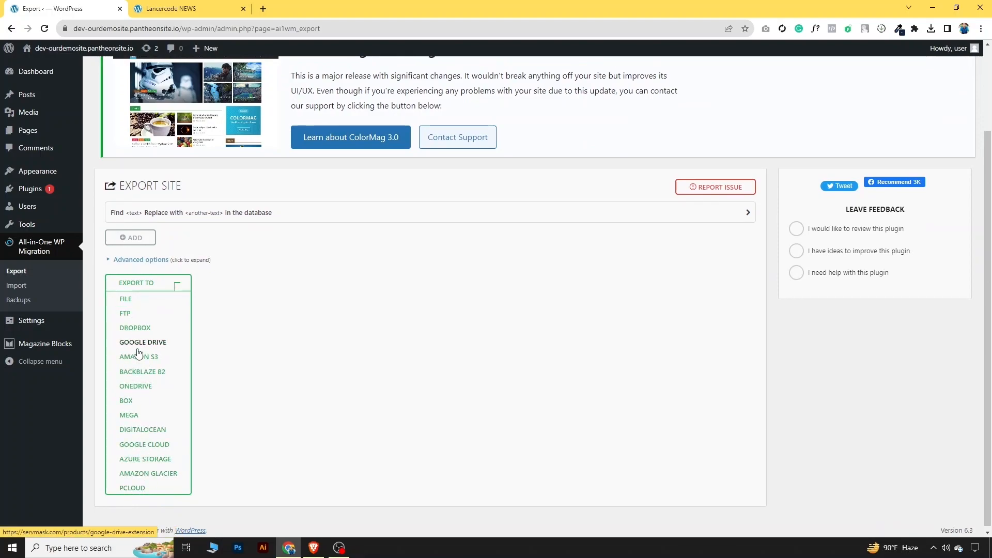
left_click(126, 299)
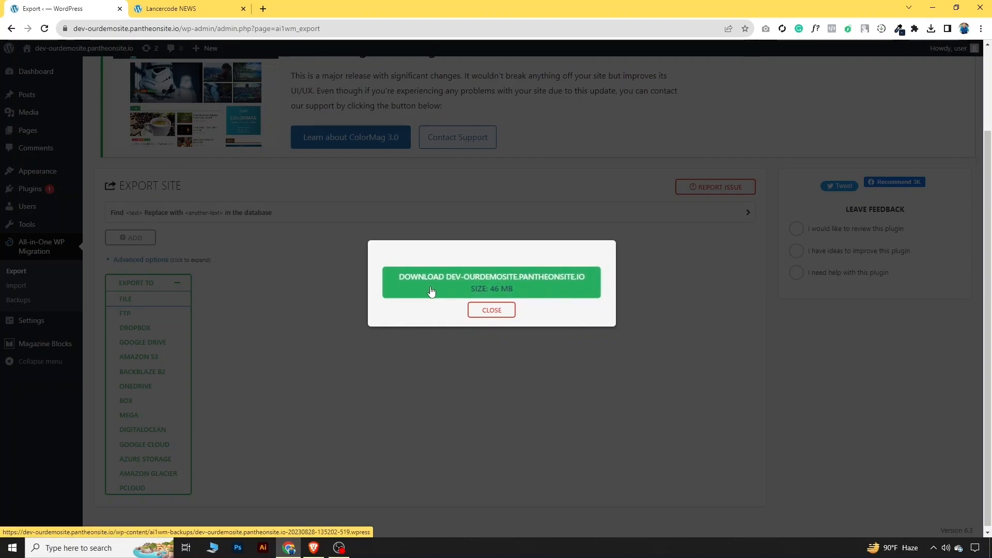
left_click(490, 289)
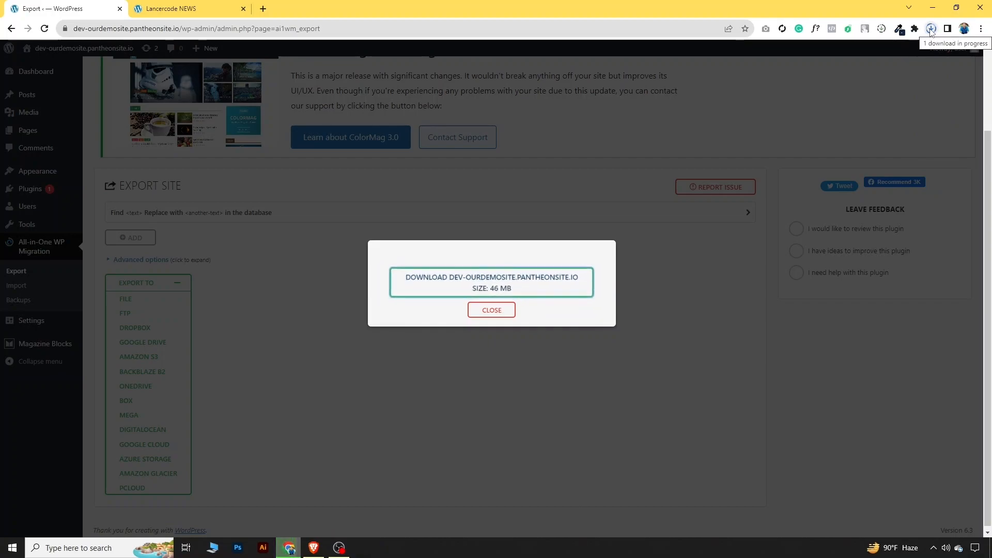
left_click(930, 29)
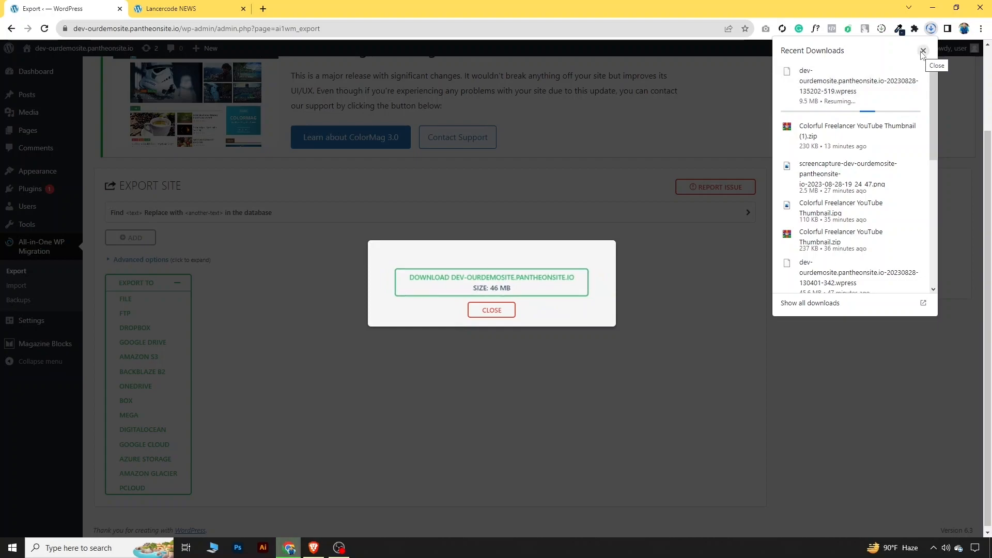
left_click(580, 211)
Step: Switch to the Lancercode NEWS site and open the plugin upload form from its WordPress dashboard
left_click(170, 8)
left_click(149, 28)
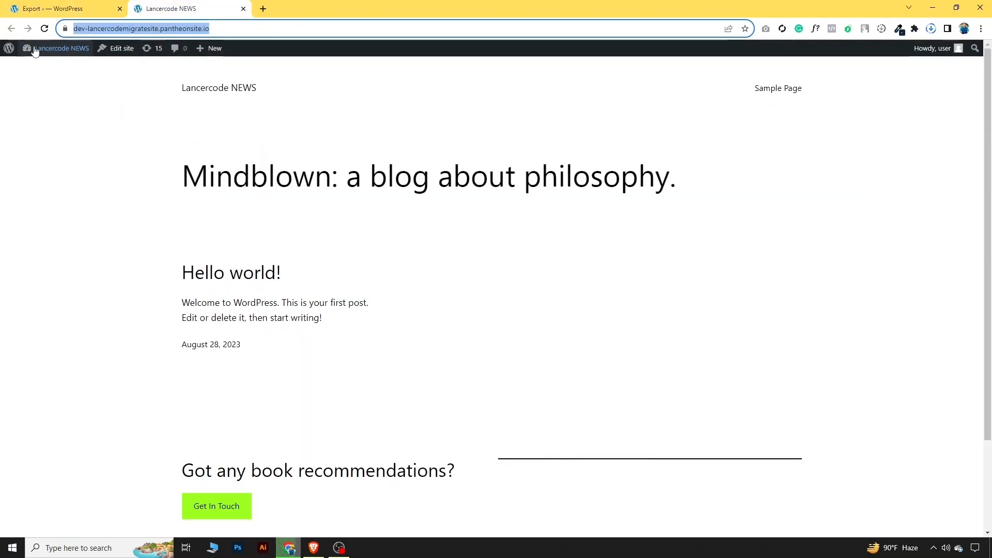
mouse_move(32, 54)
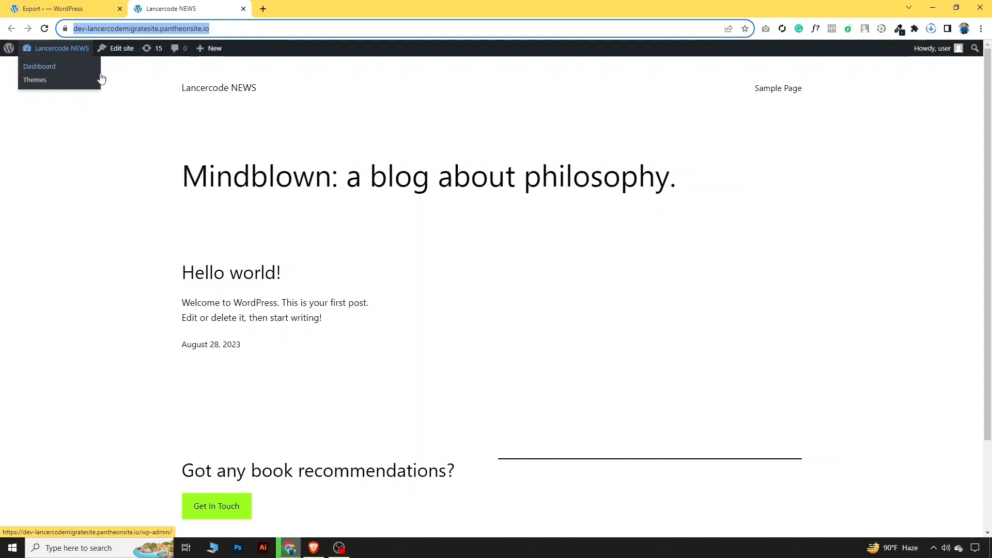
left_click(39, 69)
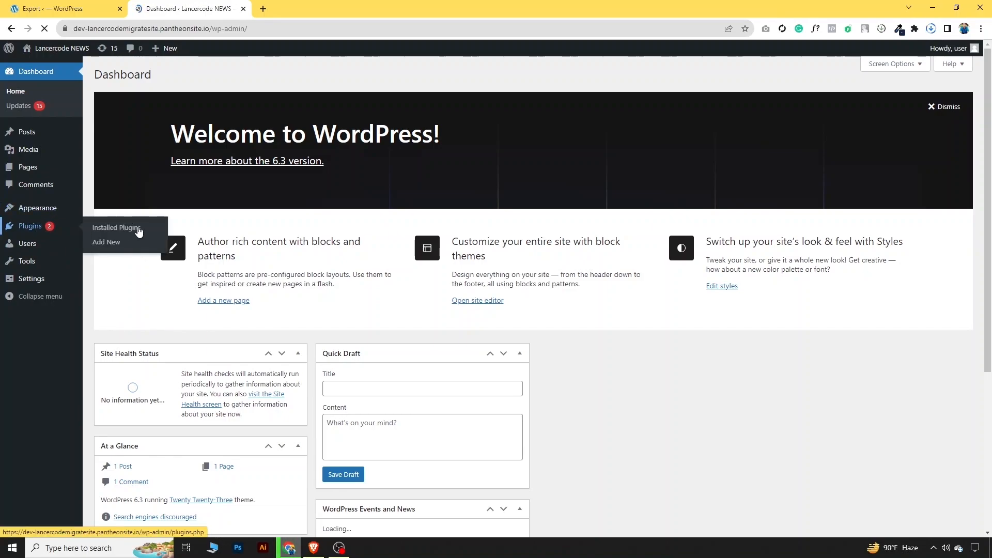
left_click(137, 229)
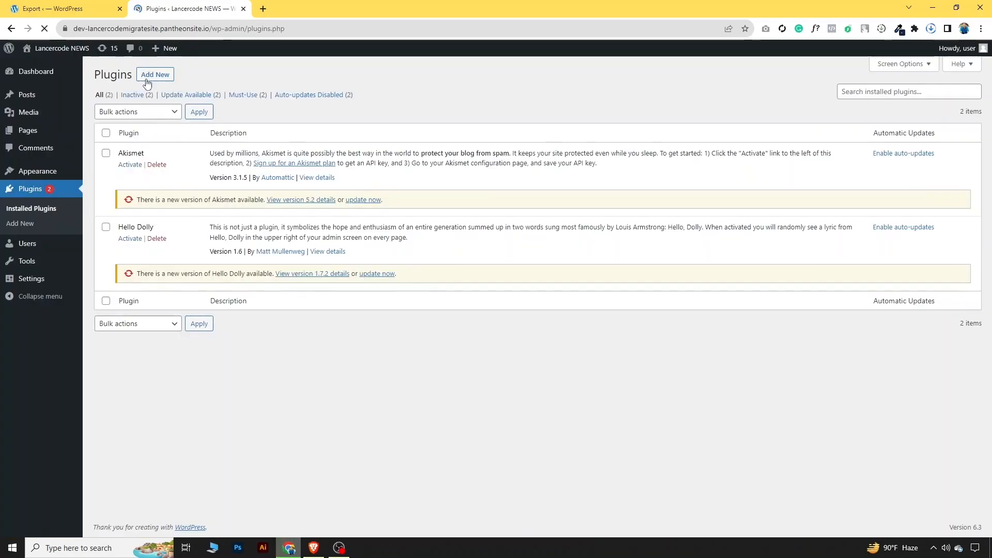
left_click(148, 78)
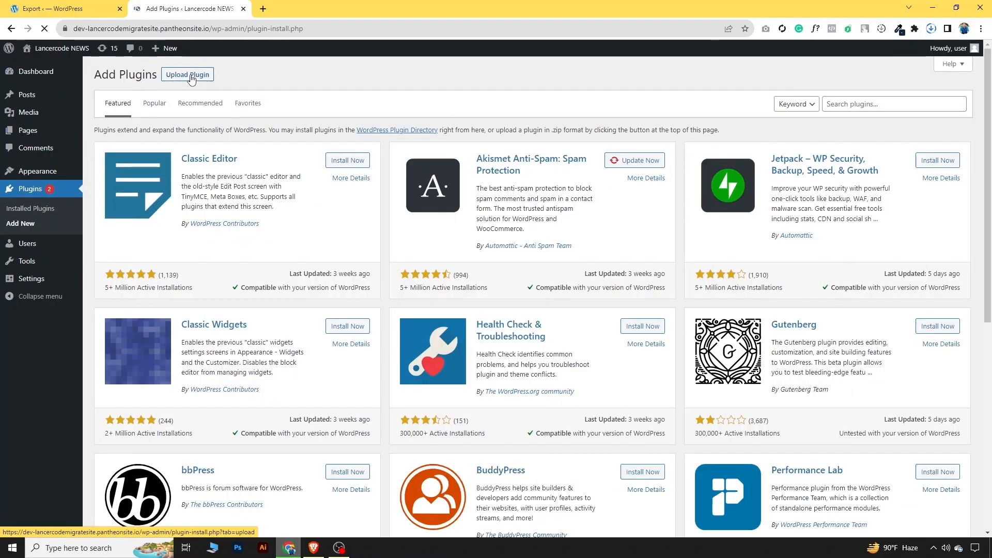
left_click(190, 75)
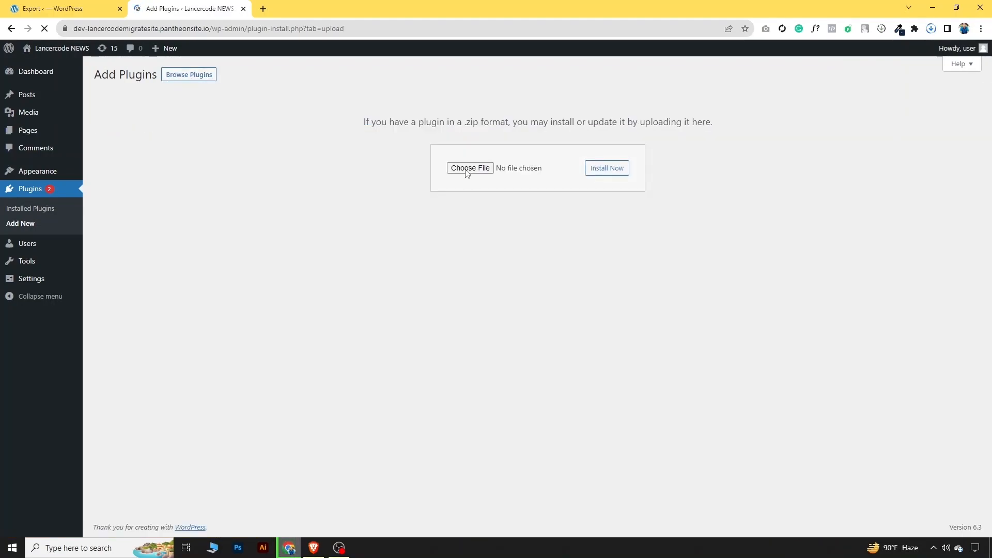
Step: Install all-in-one-wp-migration-6.77.zip on the Lancercode NEWS site and activate the plugin
left_click(467, 171)
left_click(310, 348)
left_click(484, 494)
mouse_move(854, 65)
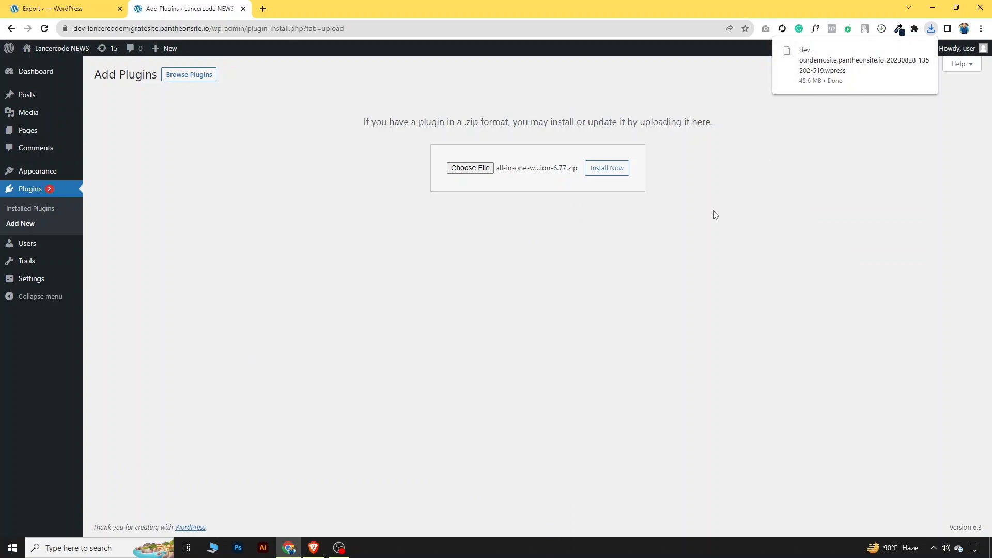
left_click(604, 172)
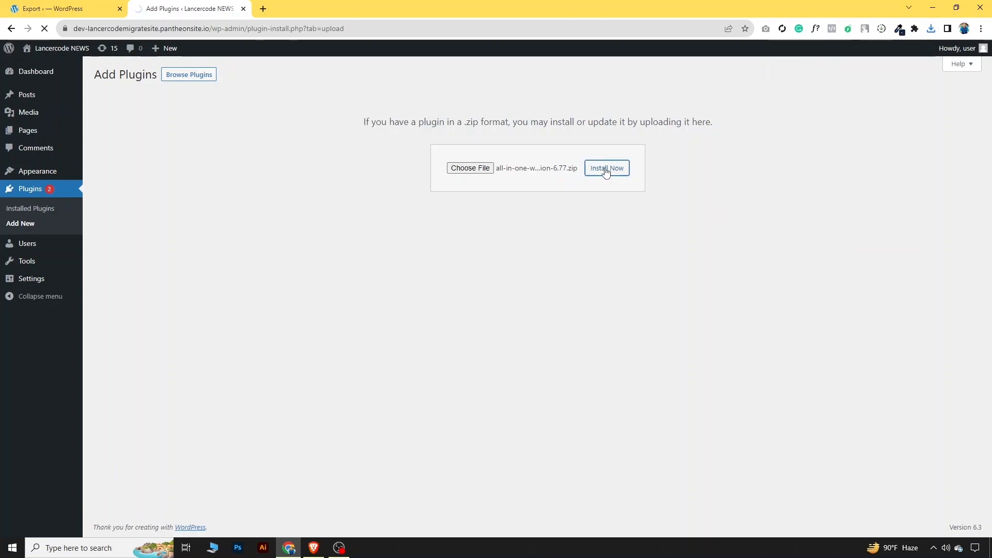
left_click(119, 166)
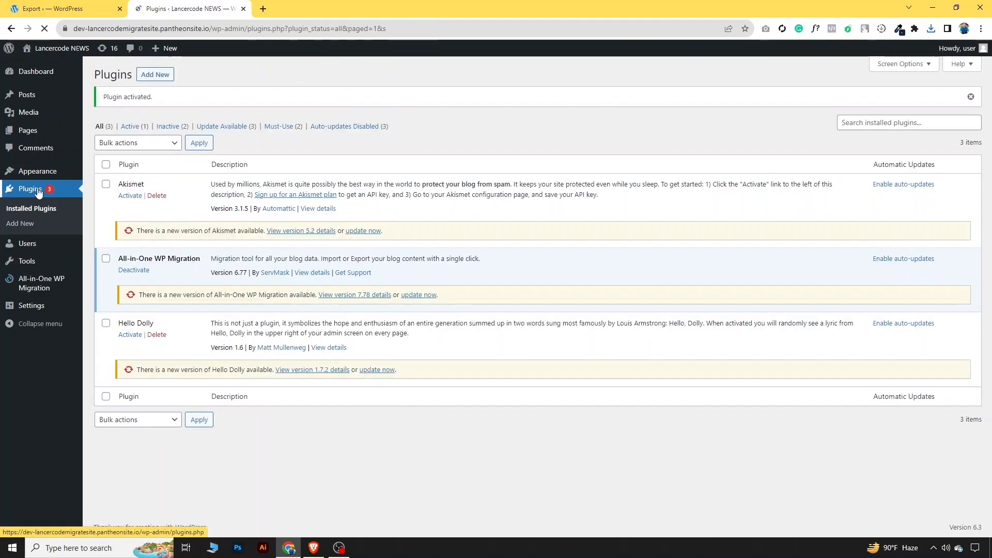
mouse_move(54, 284)
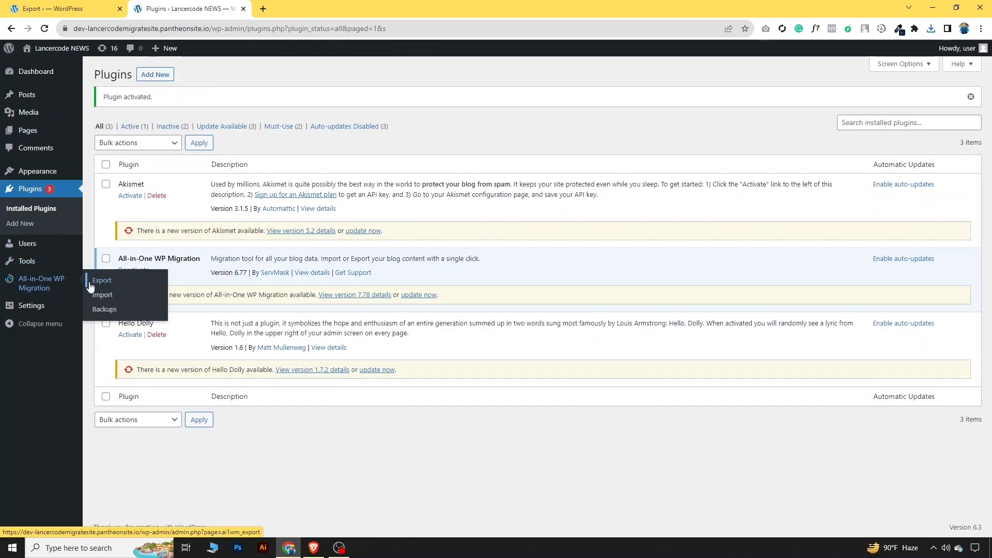
left_click(108, 300)
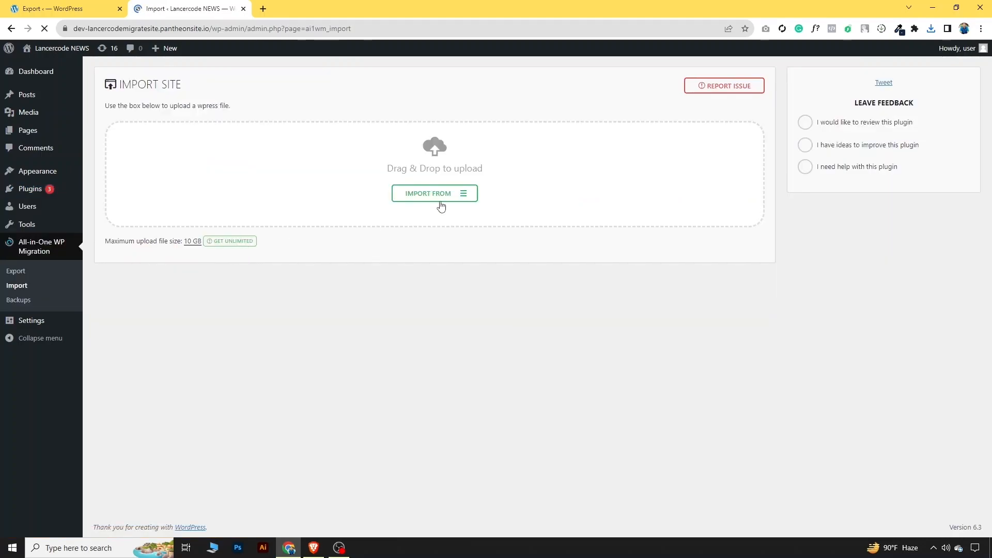
left_click(432, 198)
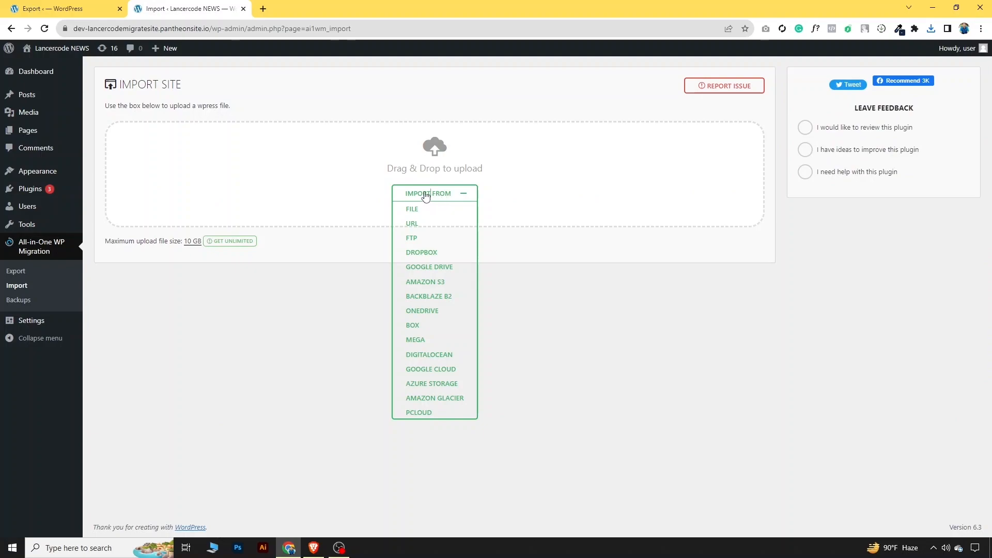
left_click(418, 213)
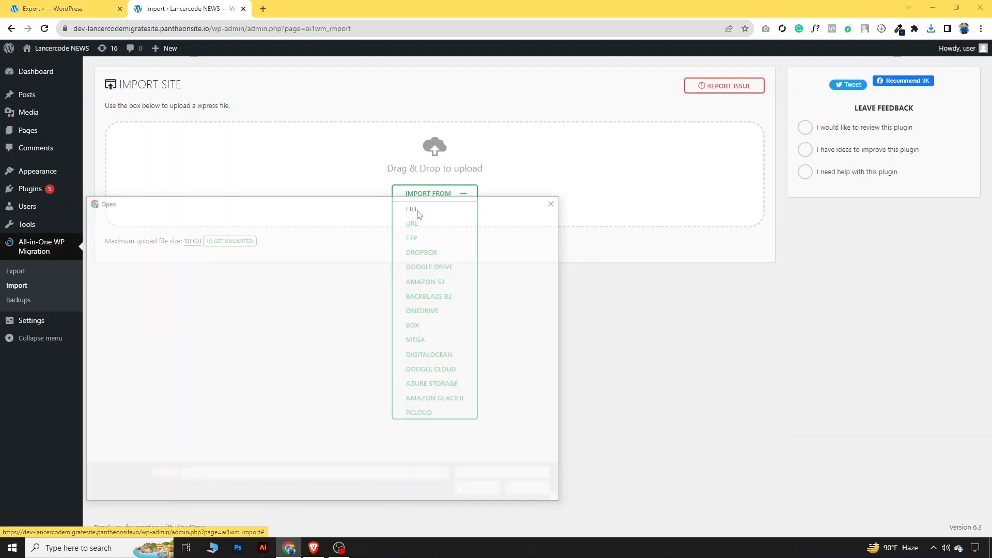
left_click(123, 306)
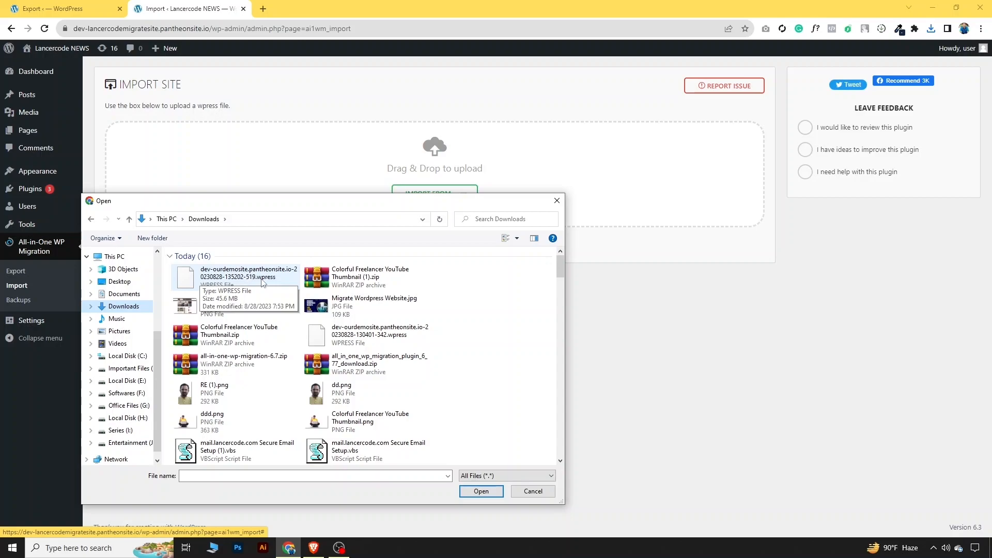
left_click(231, 283)
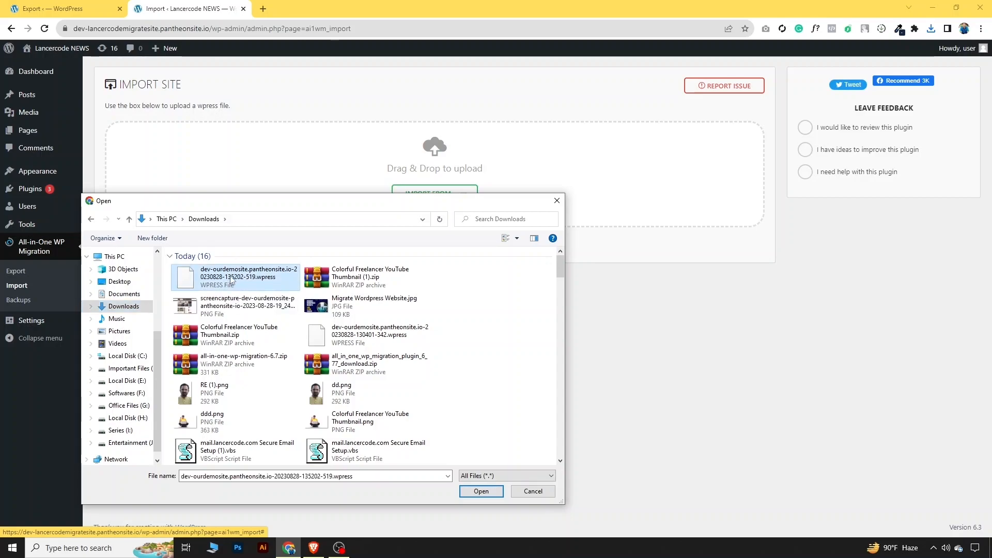
left_click(480, 491)
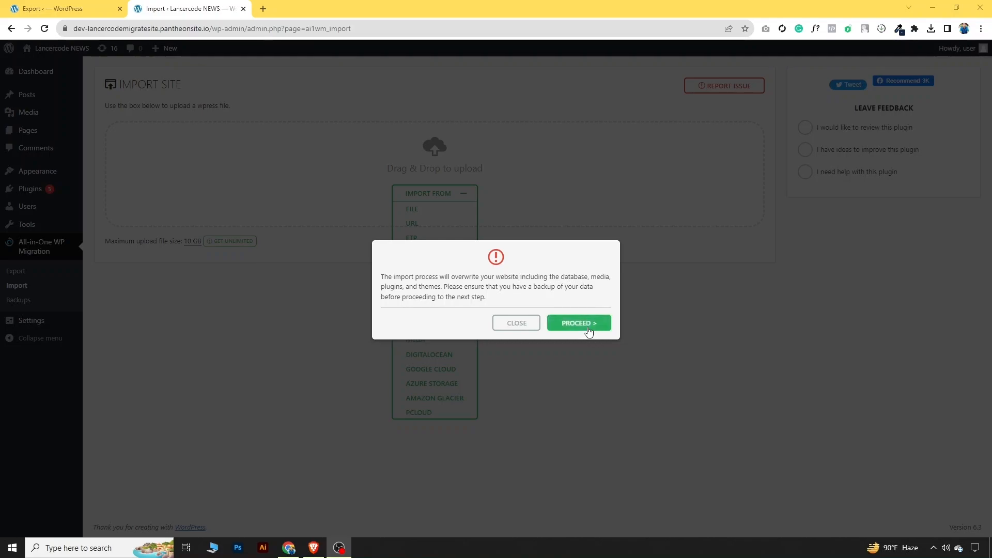
left_click(590, 330)
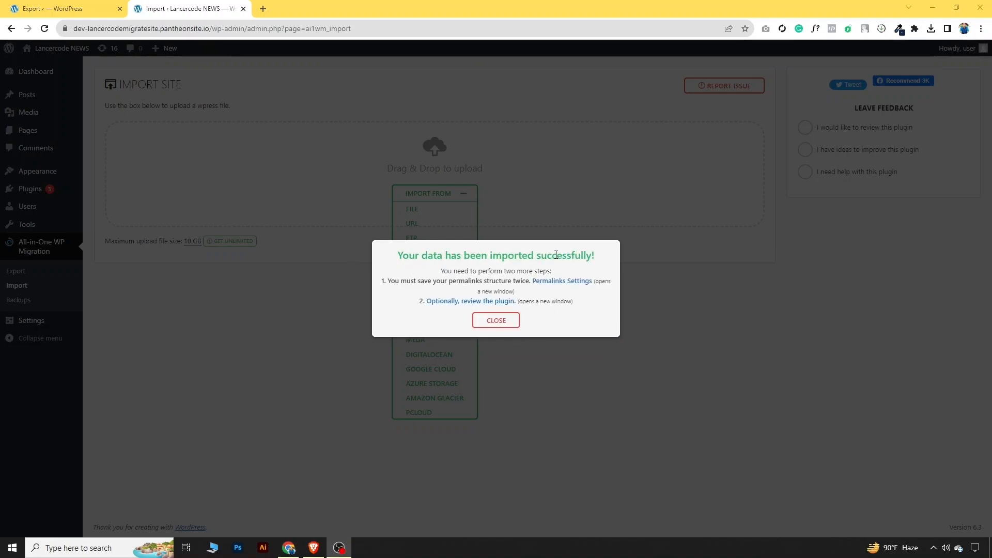
left_click(499, 324)
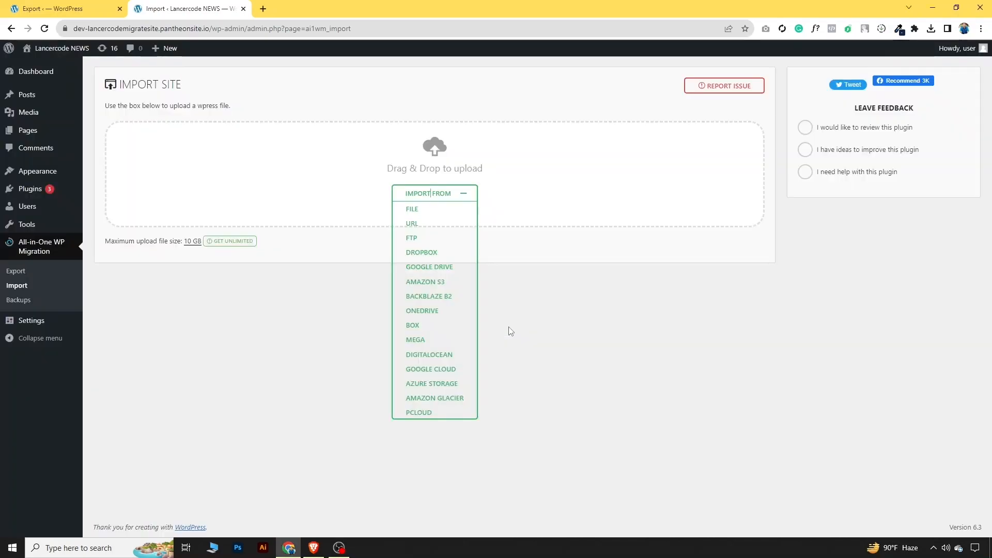
Step: Open the Lancercode NEWS site's front end in a new browser tab and close the import page
mouse_move(47, 48)
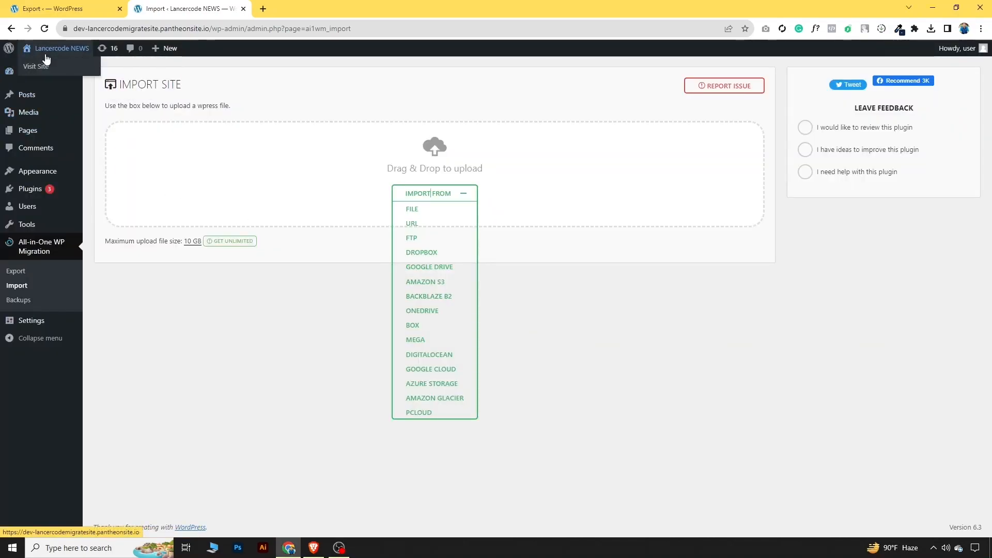
right_click(41, 68)
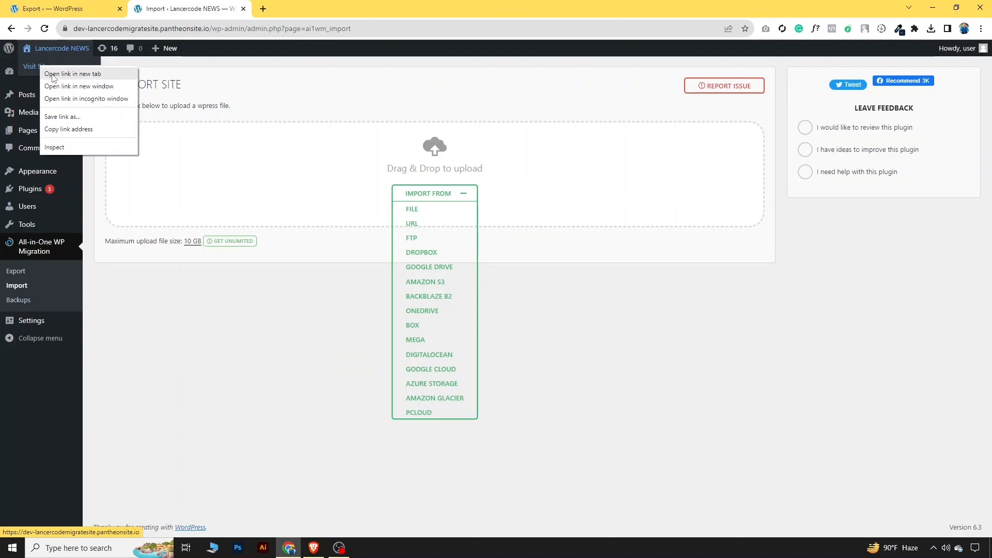
left_click(52, 73)
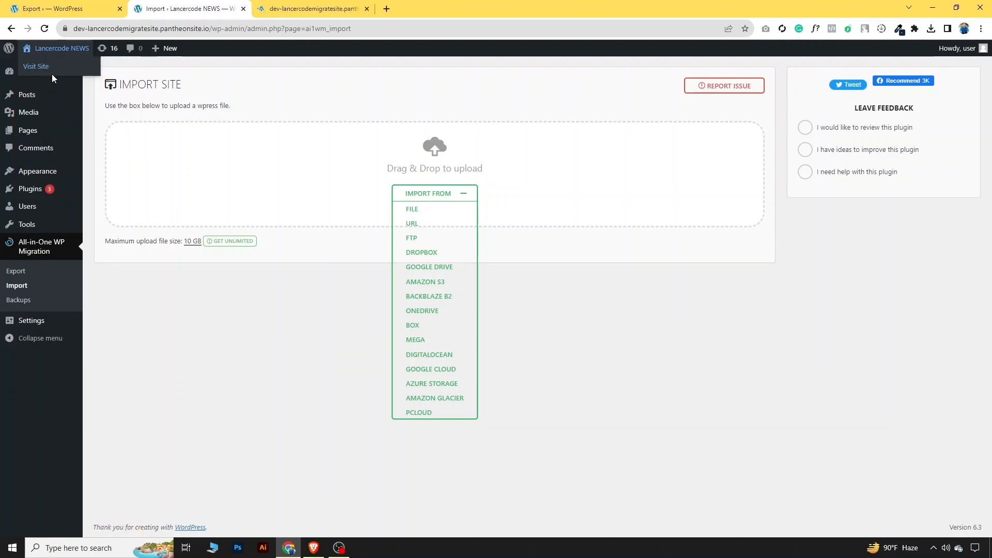
key("ctrl+w")
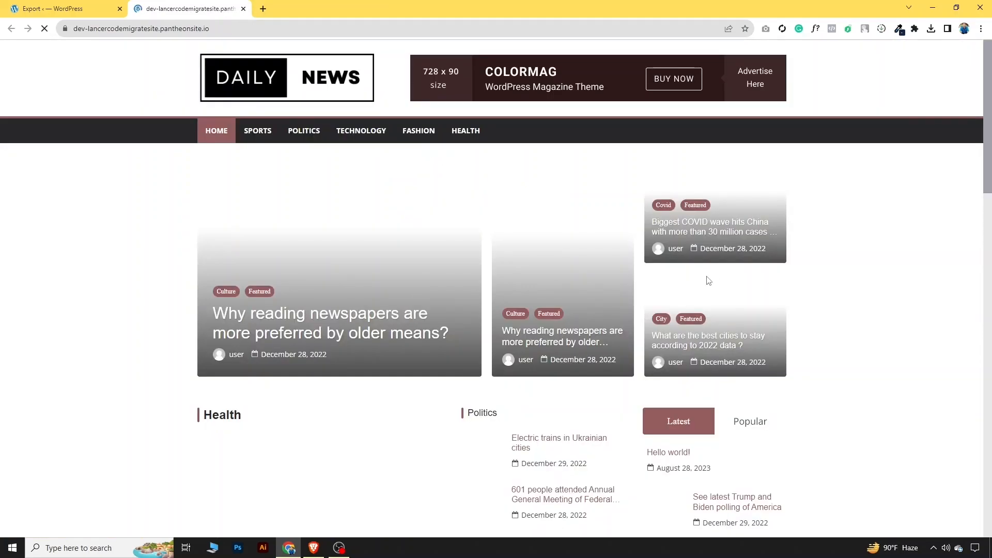
Step: Examine the migrated homepage from header to footer, checking its layout, news sections and post images
scroll(465, 409, "down", 8)
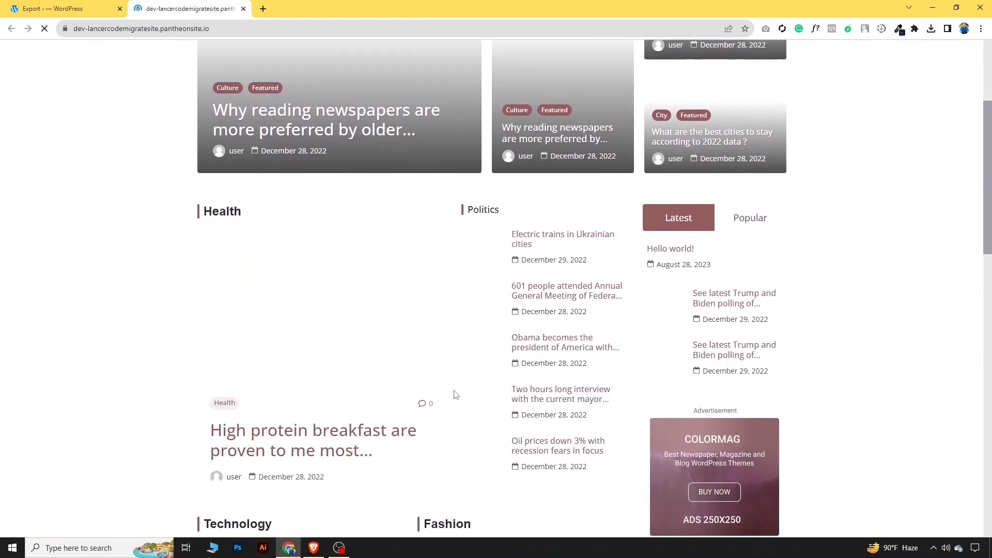
scroll(465, 409, "up", 5)
scroll(465, 408, "up", 3)
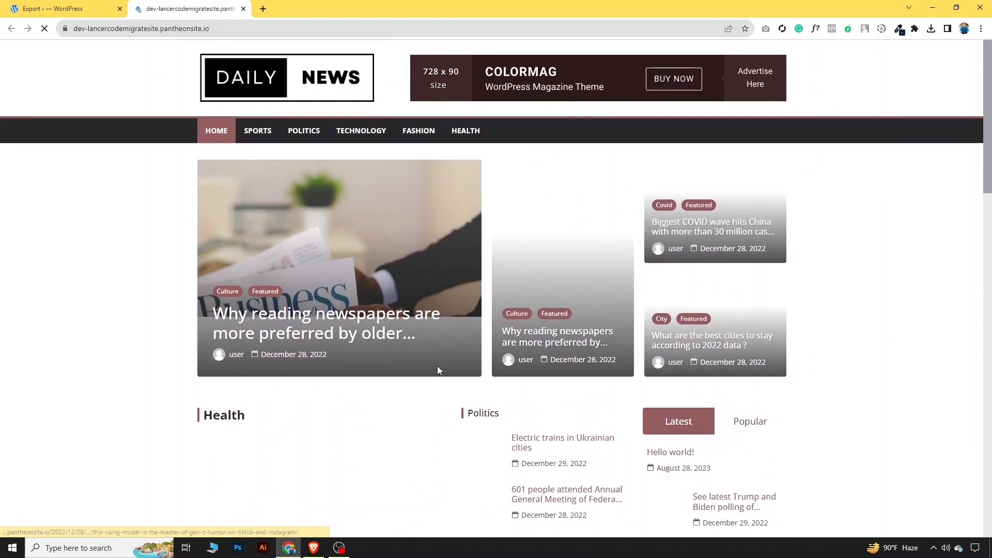
scroll(709, 290, "down", 5)
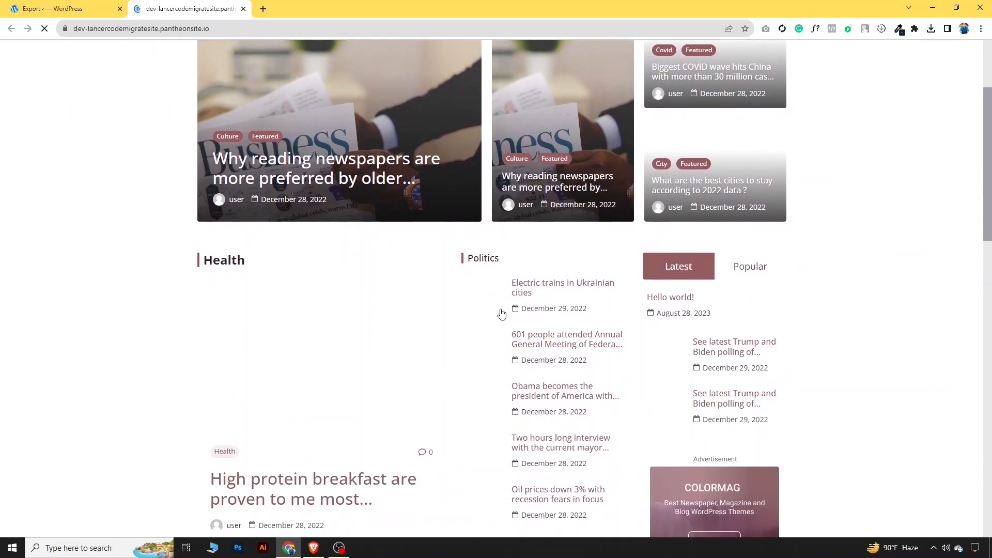
scroll(478, 321, "down", 13)
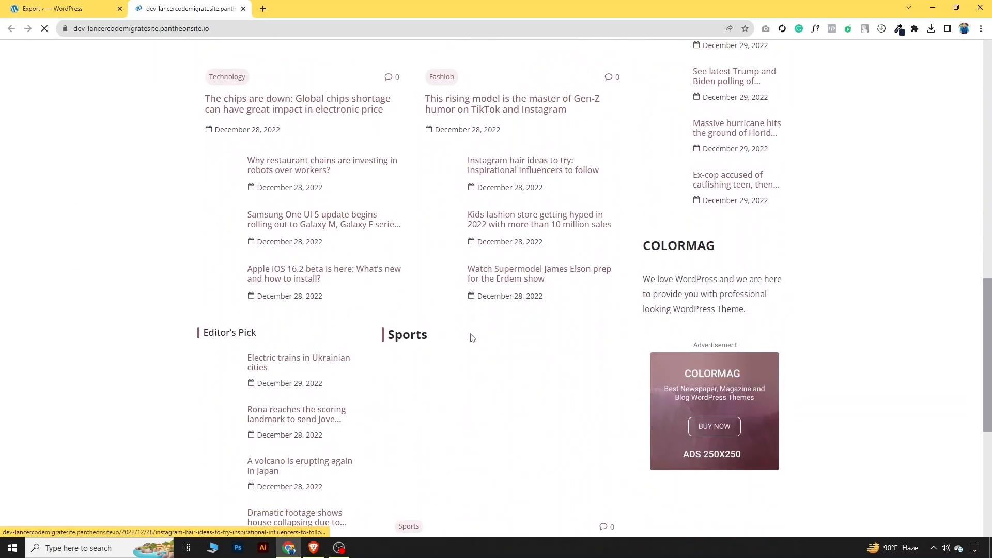
scroll(479, 333, "down", 3)
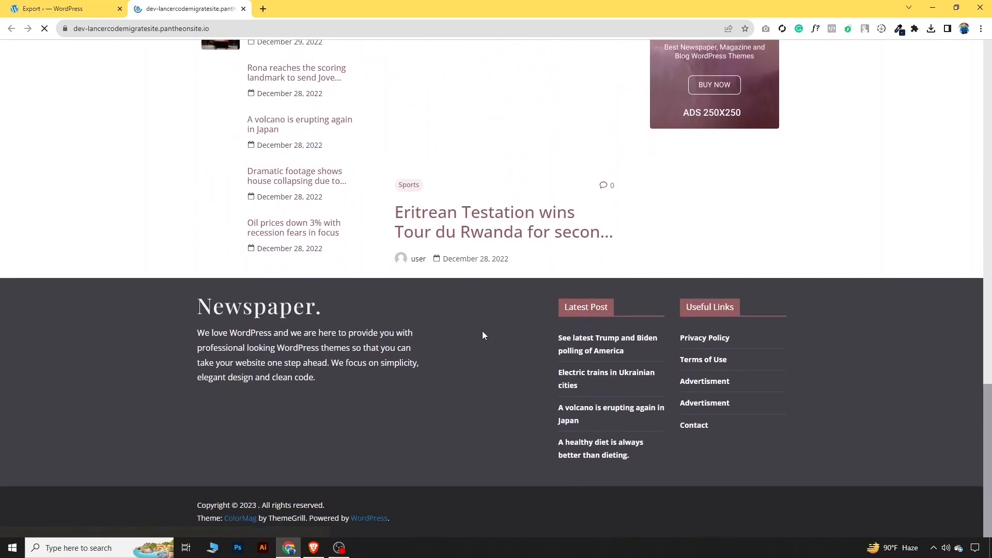
scroll(482, 333, "up", 12)
scroll(482, 335, "up", 4)
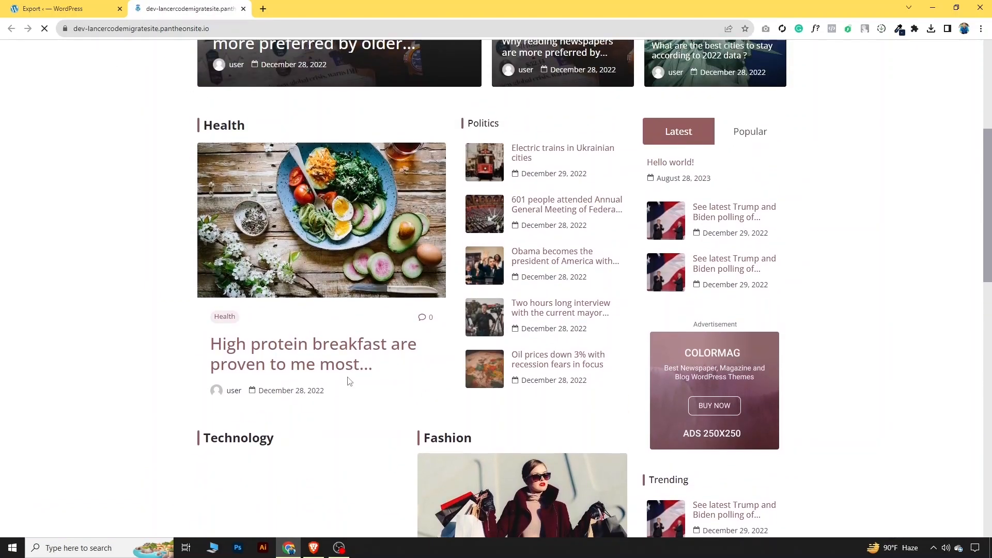
scroll(329, 333, "up", 6)
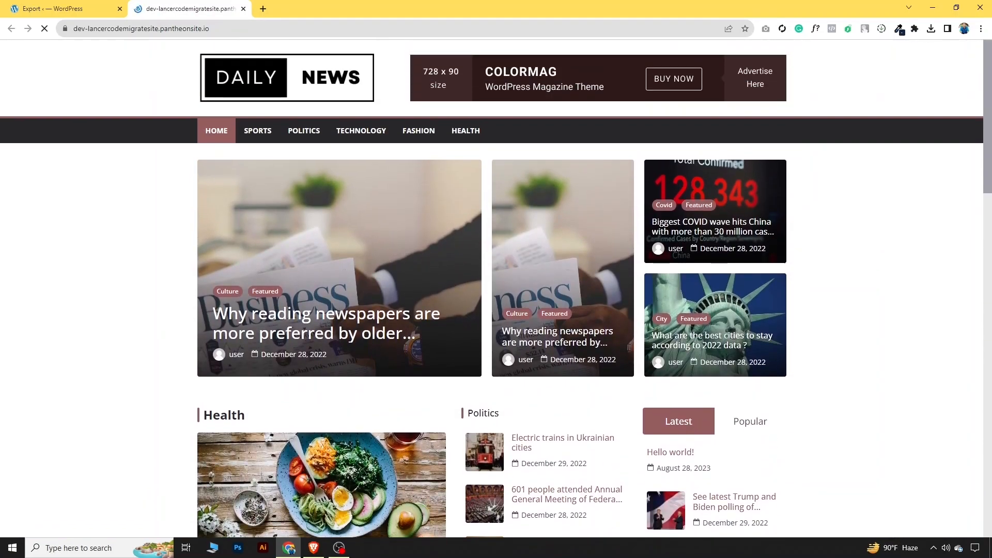
scroll(509, 243, "down", 5)
scroll(466, 232, "up", 5)
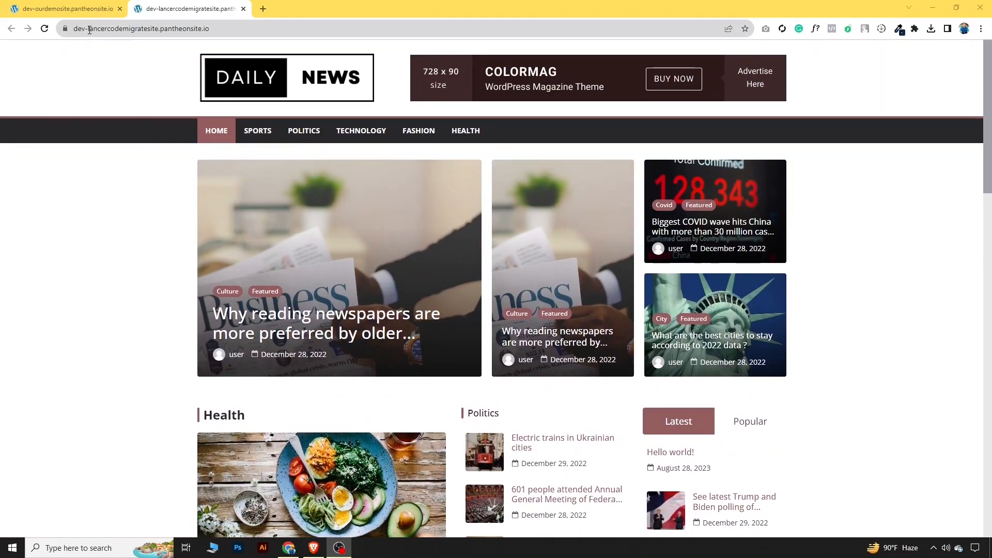
Step: Highlight the lancercodemigratesite part of the web address and look over the homepage's sections again
left_click_drag(90, 29, 119, 29)
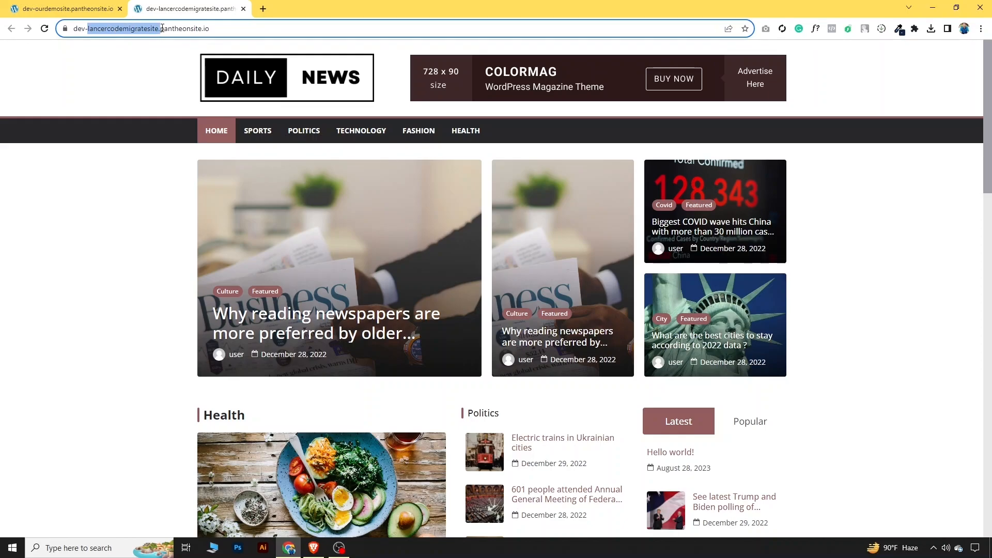
scroll(597, 293, "down", 15)
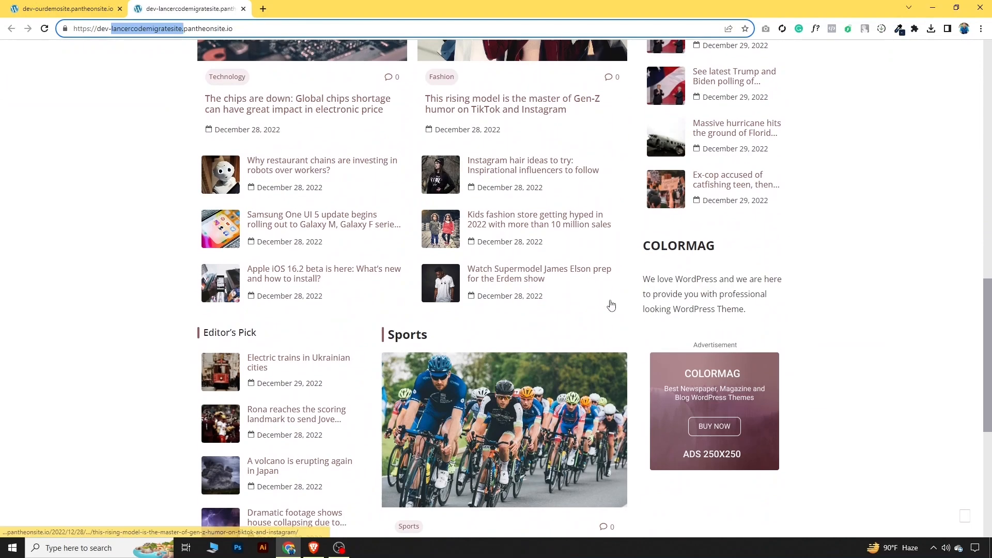
scroll(610, 300, "up", 15)
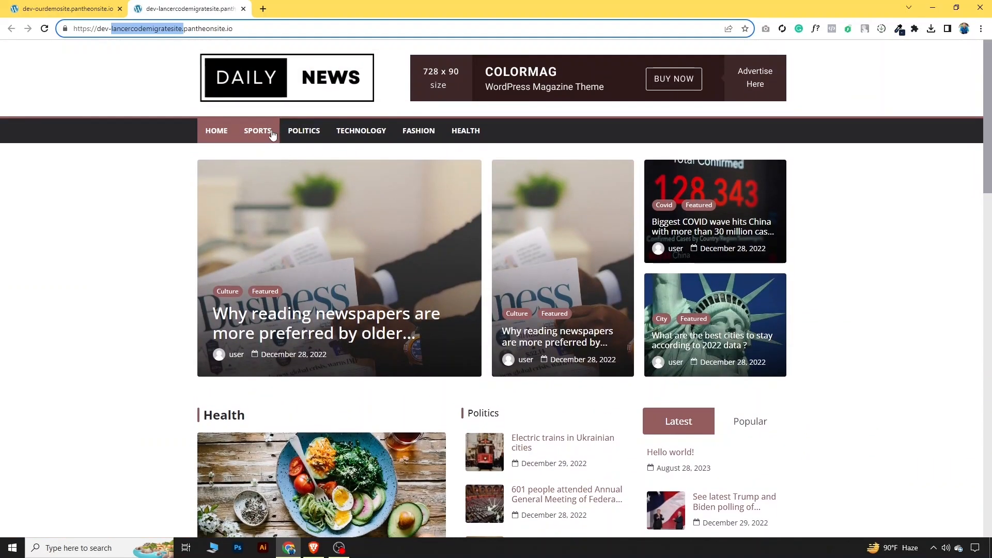
Step: Look through the migrated site's Sports category page and switch to the original demo site for comparison
left_click(272, 135)
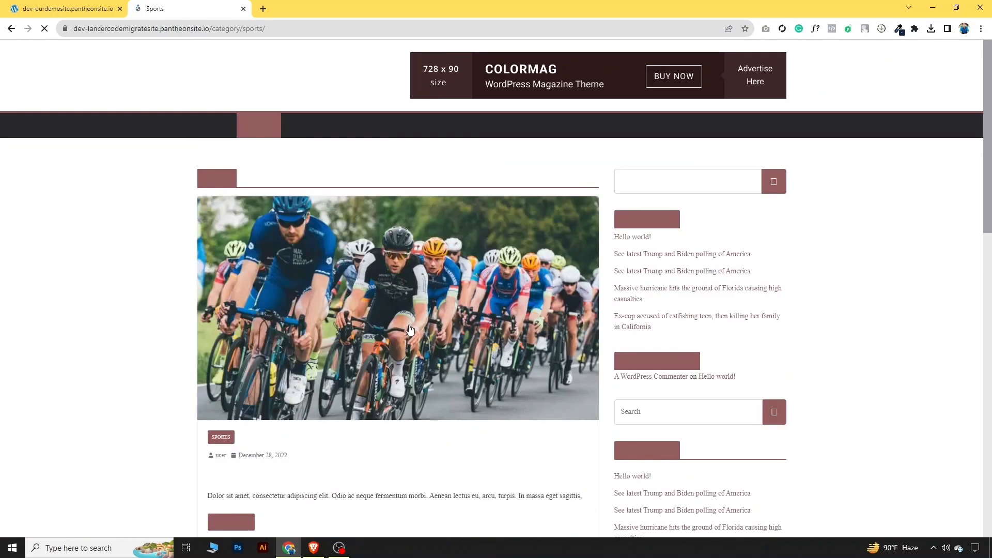
scroll(528, 313, "down", 15)
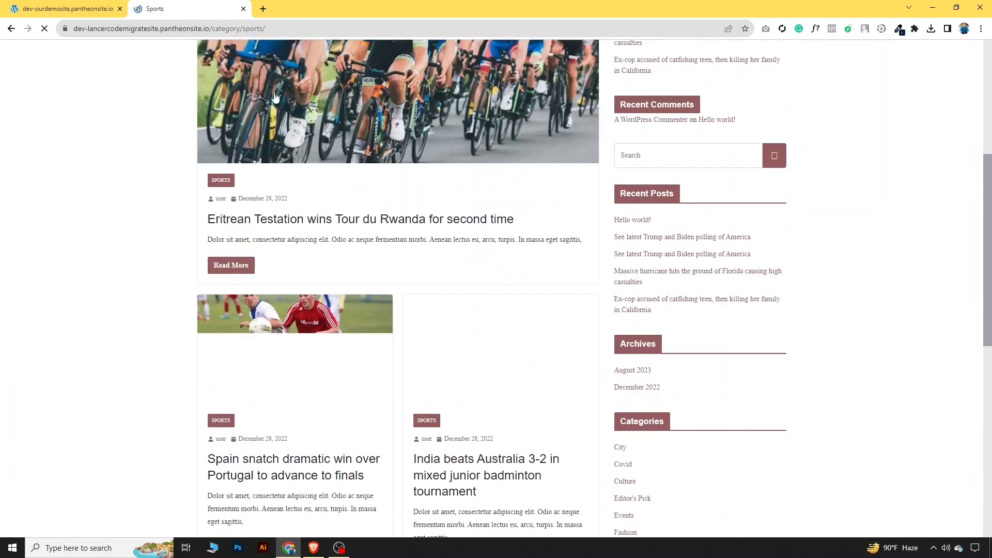
left_click(67, 8)
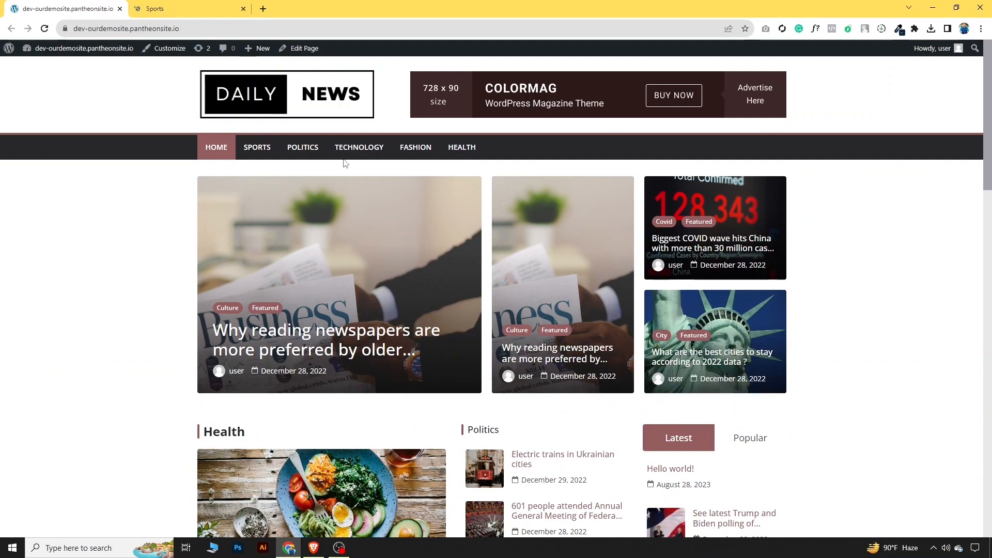